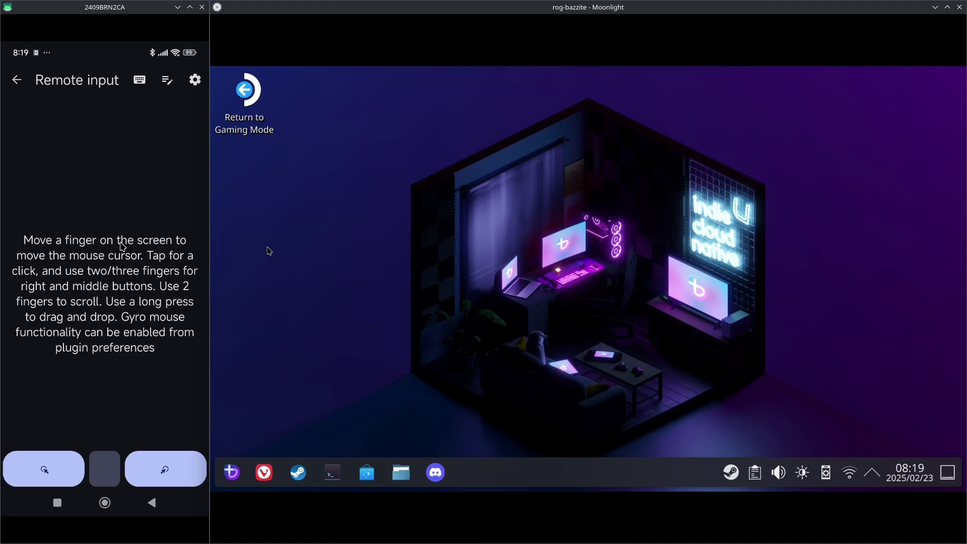
Launch Lutris, start a Lutris.net installer search and bring up the phone keyboard.
left_click(233, 471)
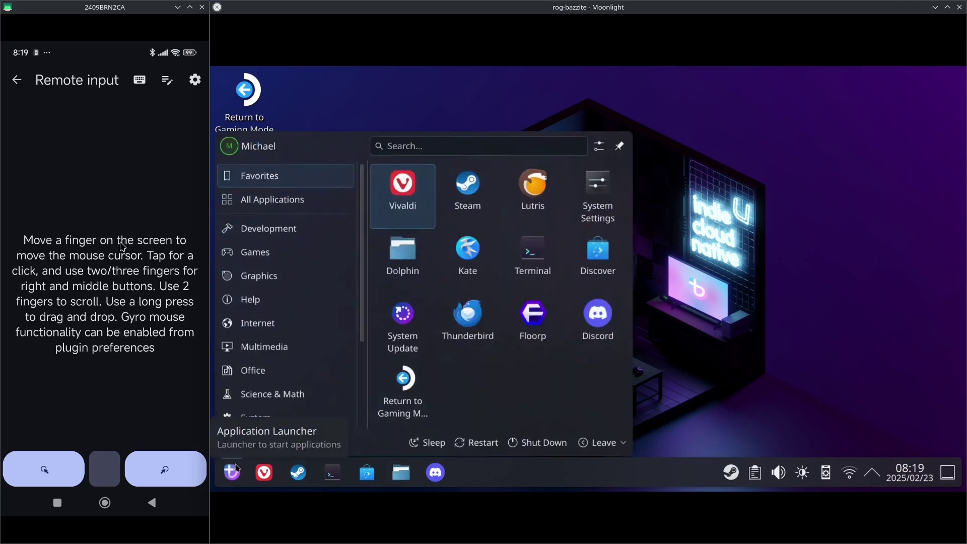
left_click(549, 191)
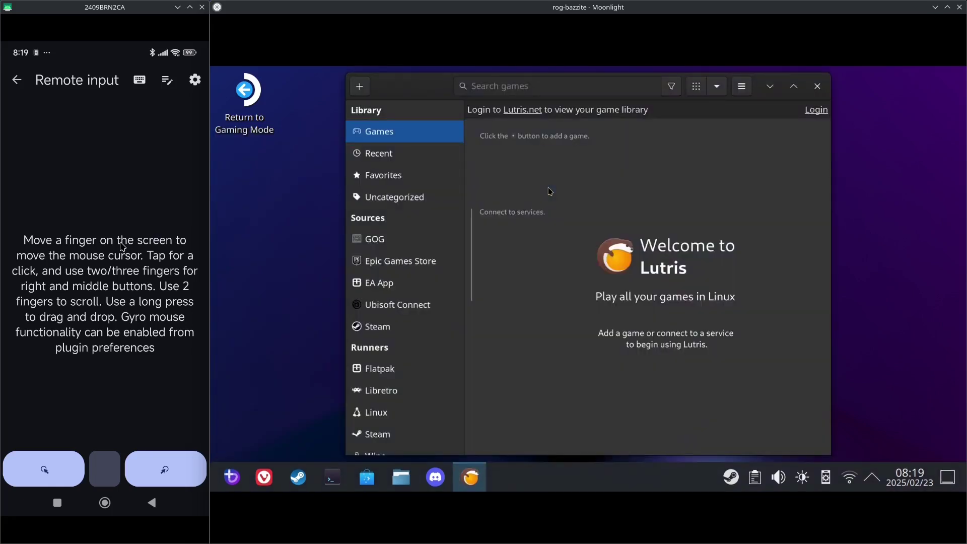
left_click(361, 92)
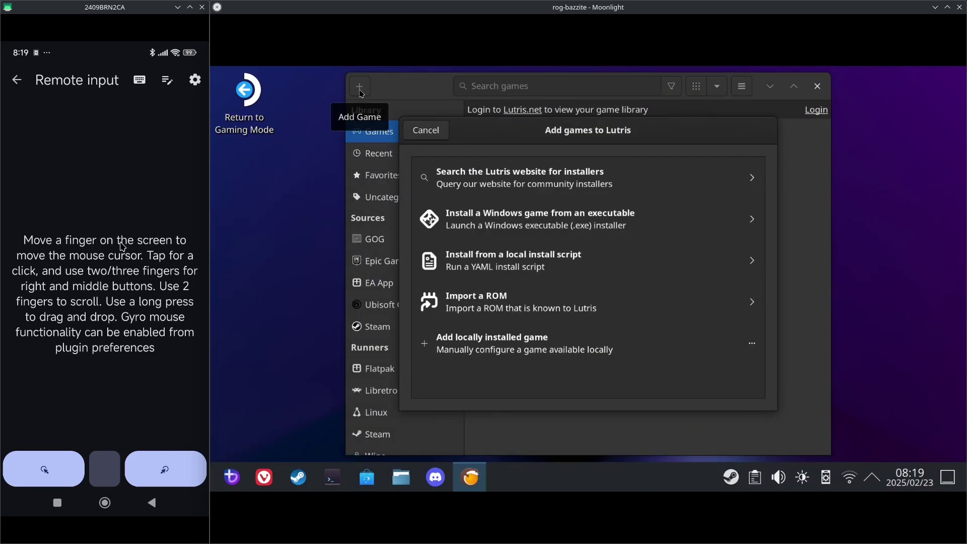
left_click(451, 185)
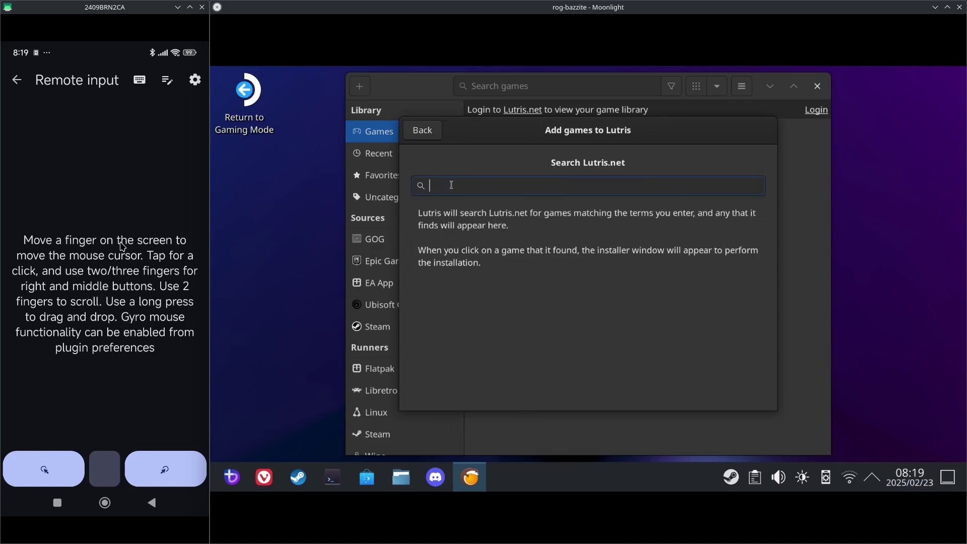
left_click(140, 79)
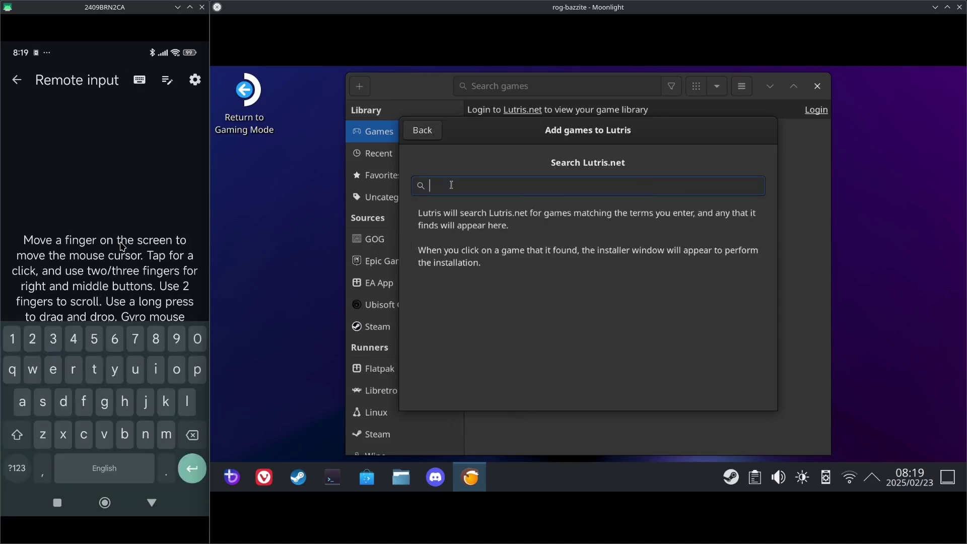
type("ba")
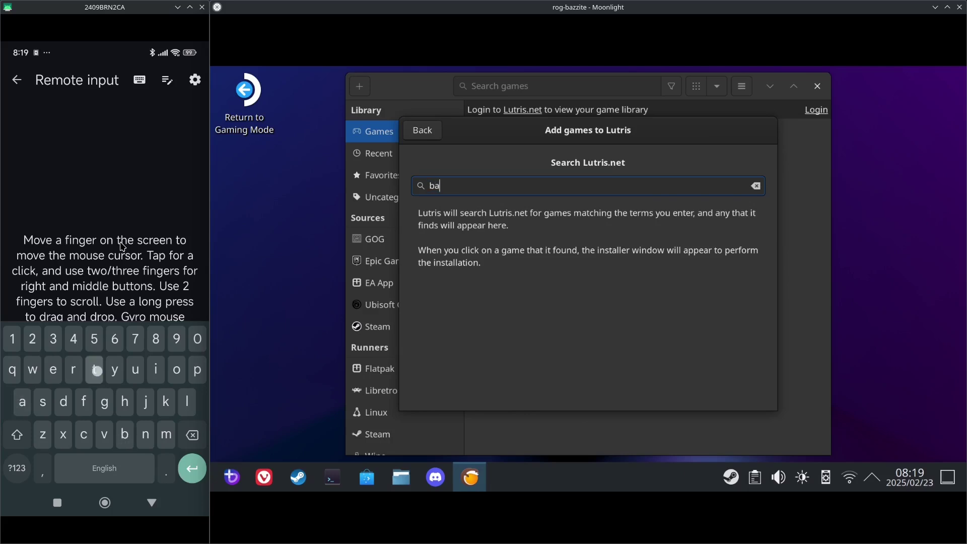
type("ttlene")
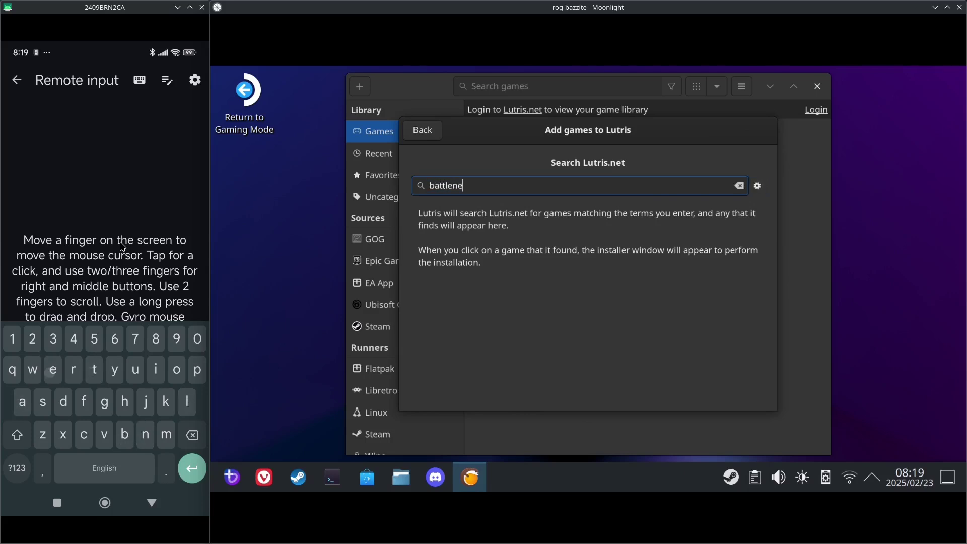
type("t")
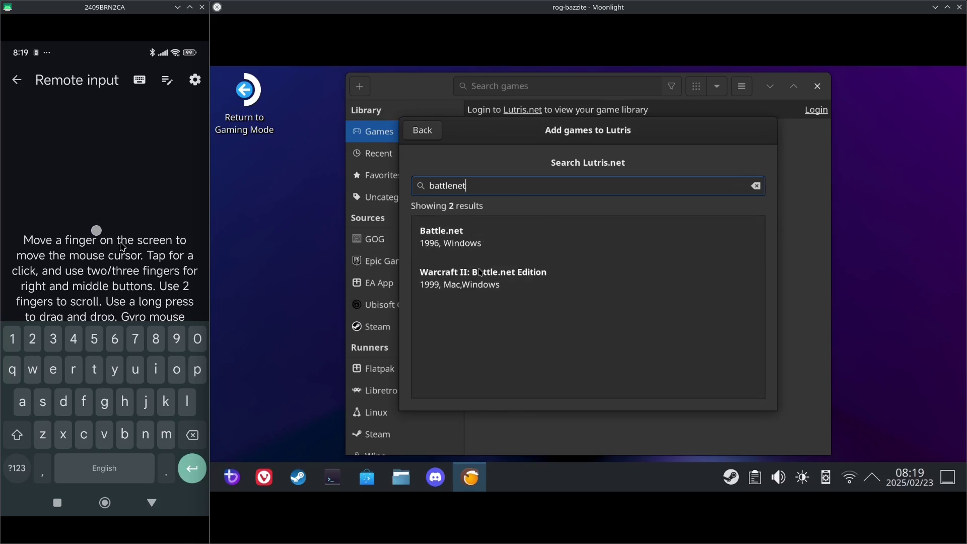
Install Battle.net with the Standard wine script into the default folder.
left_click(475, 253)
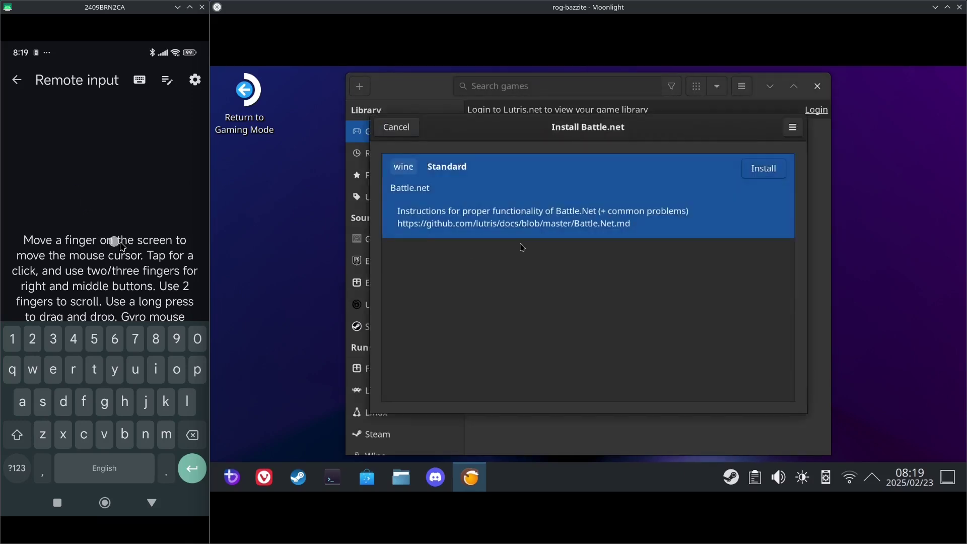
left_click(751, 175)
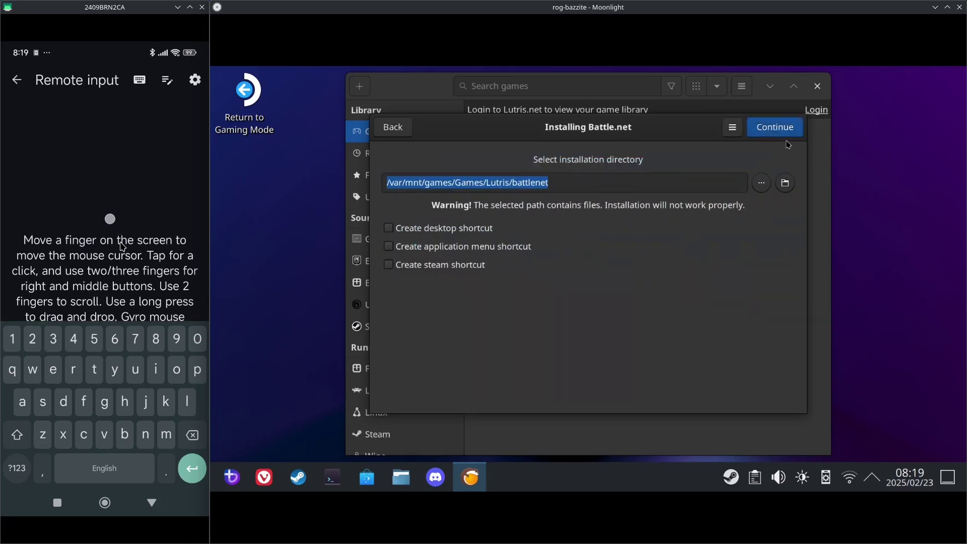
left_click(778, 127)
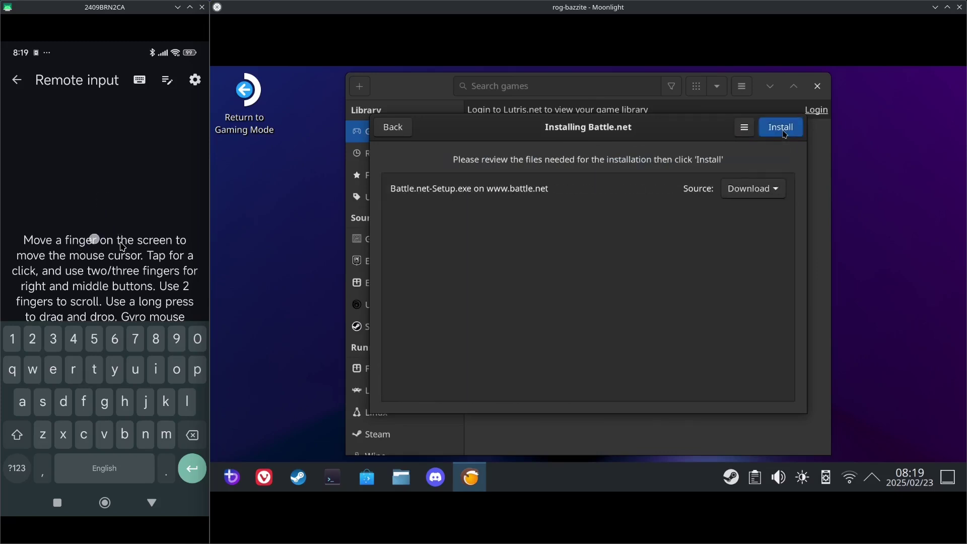
left_click(781, 127)
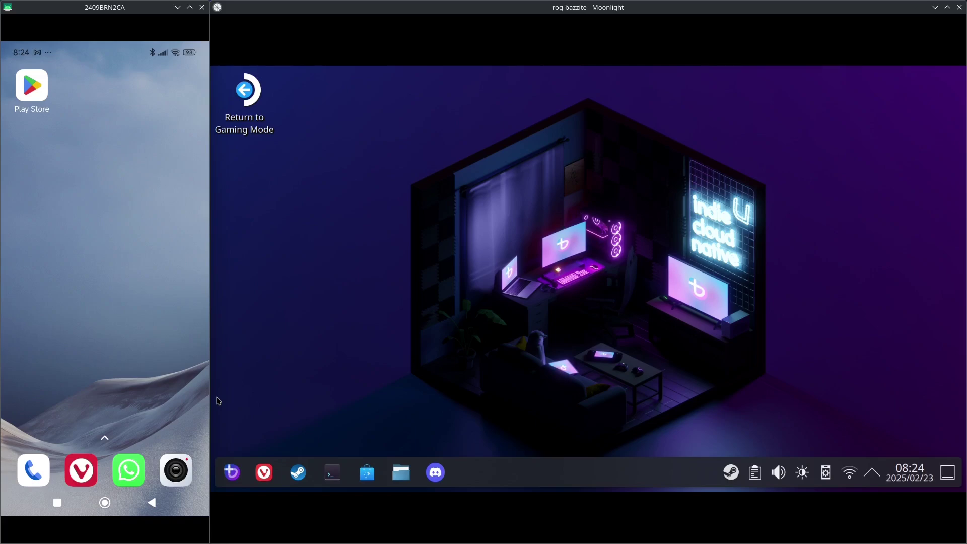
Search the Play Store for 'kde connect' and install KDE Connect.
left_click(45, 88)
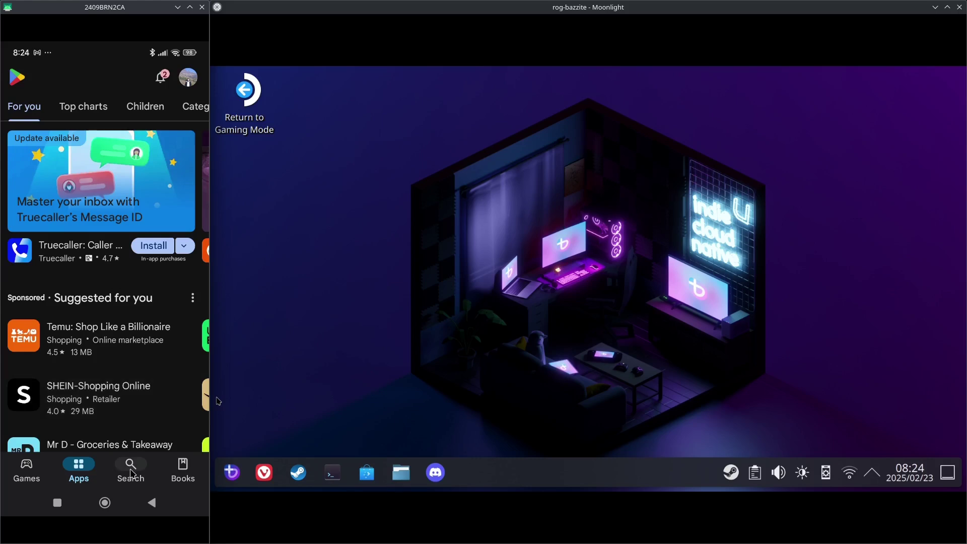
left_click(130, 473)
left_click(73, 85)
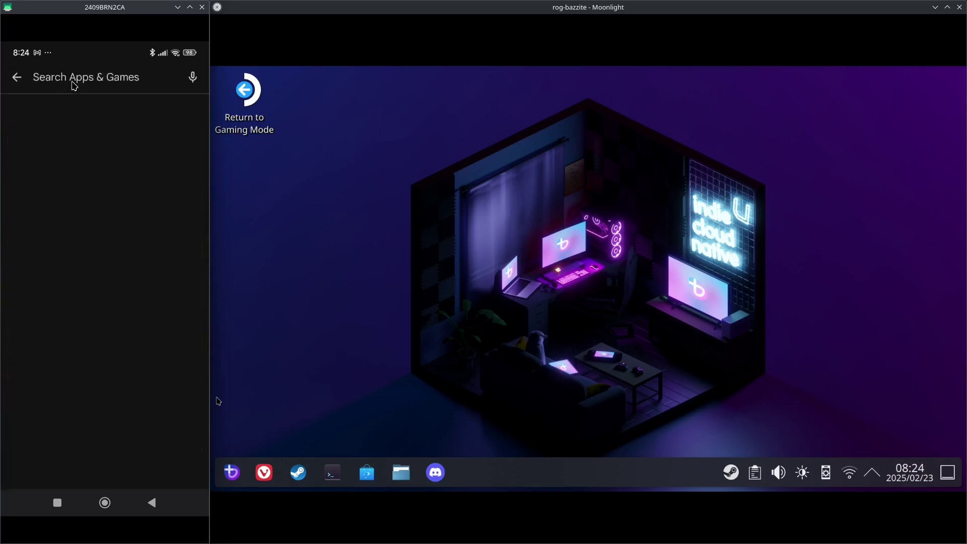
type("kde connec")
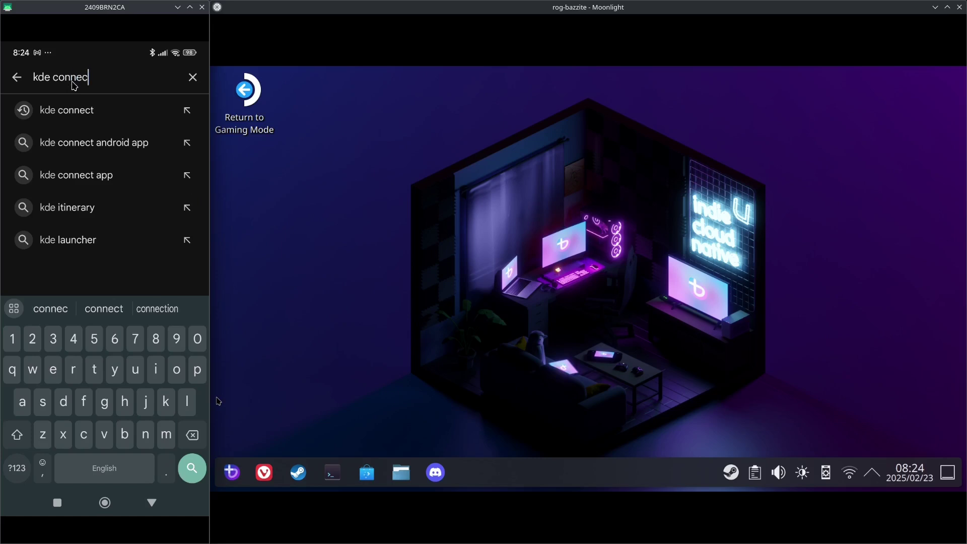
type("t")
left_click(68, 114)
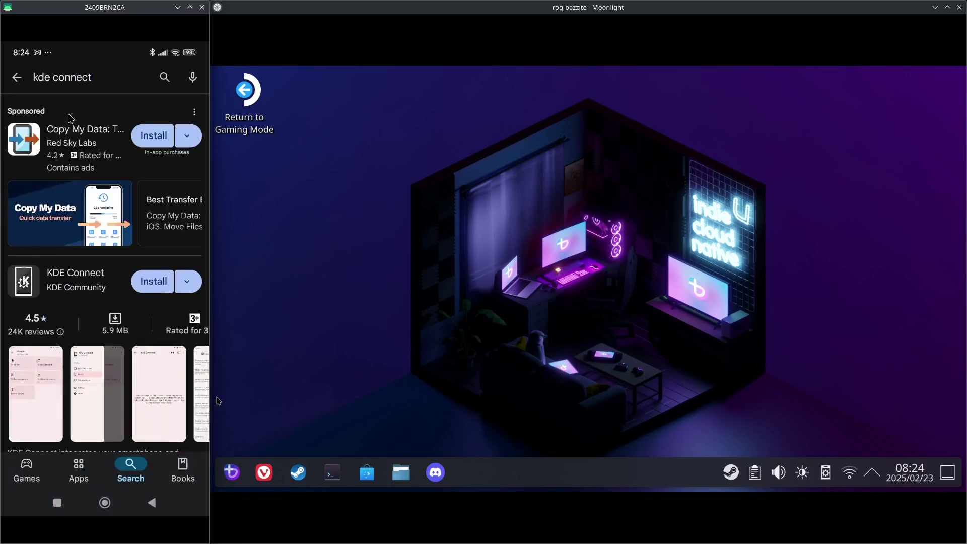
left_click(152, 281)
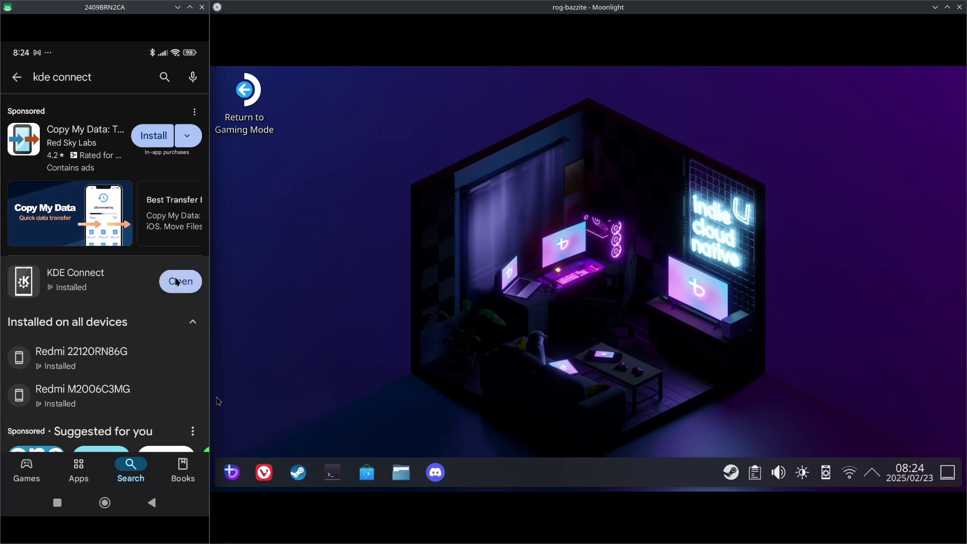
Open KDE Connect, allow its notifications, and request pairing with rog-ally.
left_click(180, 282)
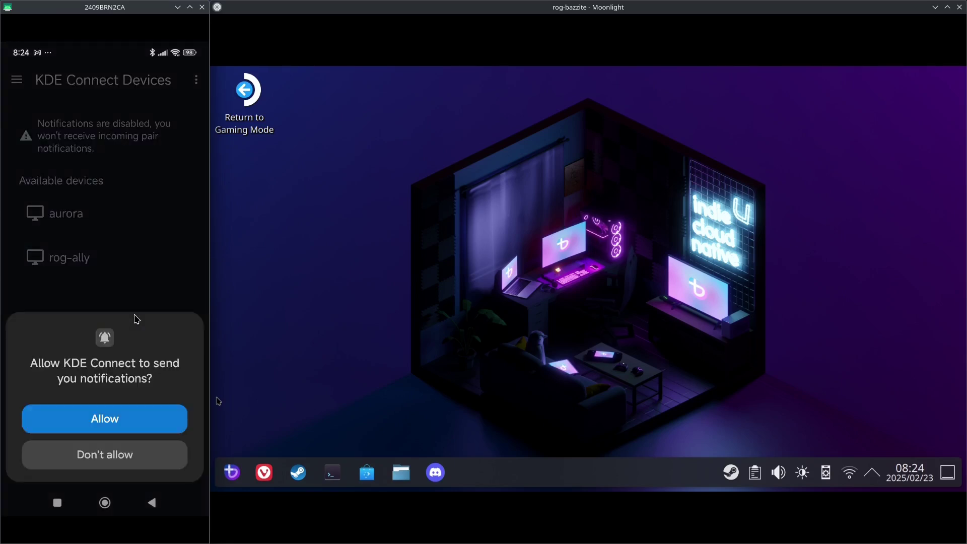
left_click(102, 420)
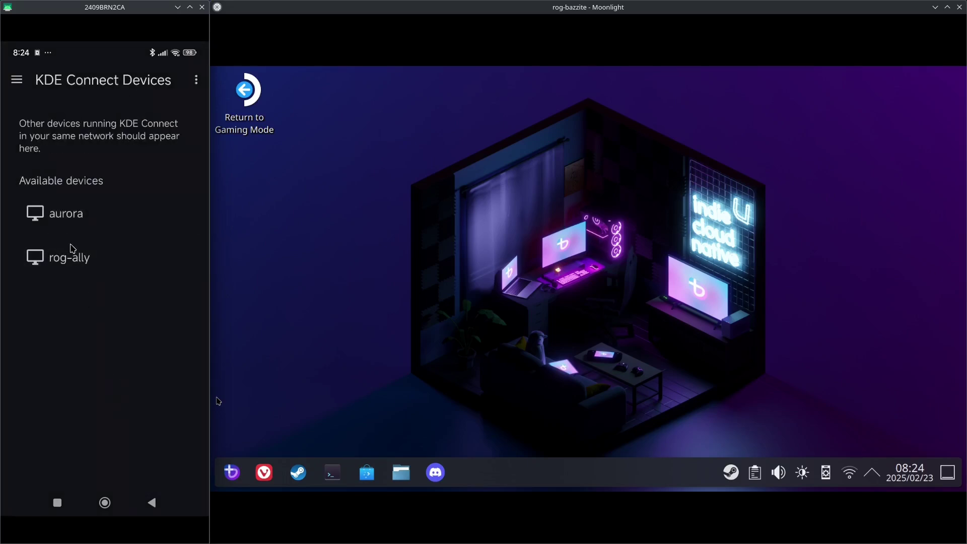
left_click(72, 260)
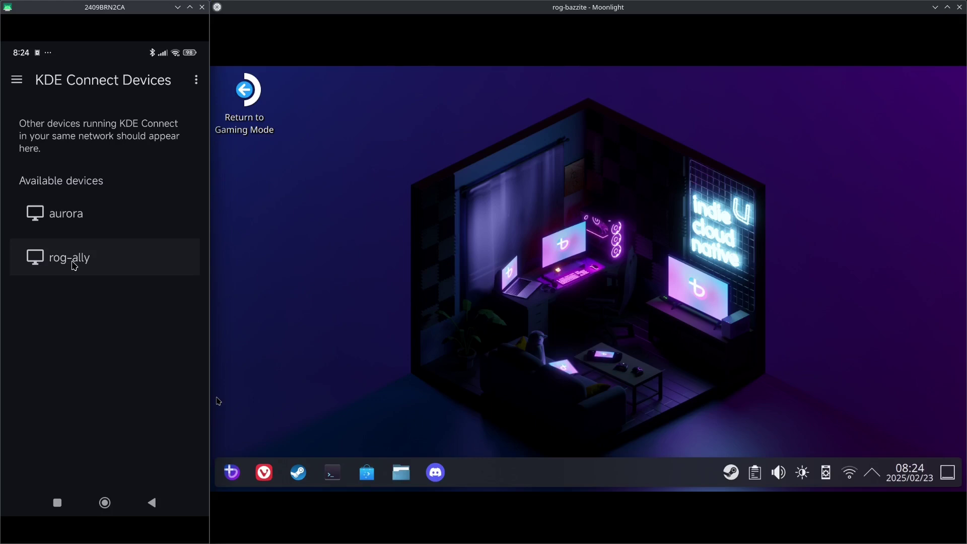
left_click(74, 265)
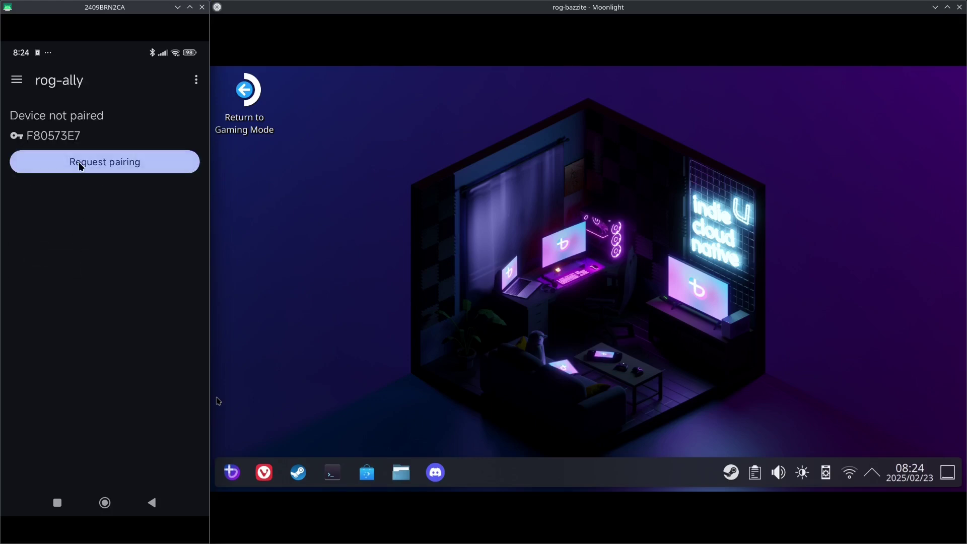
left_click(81, 166)
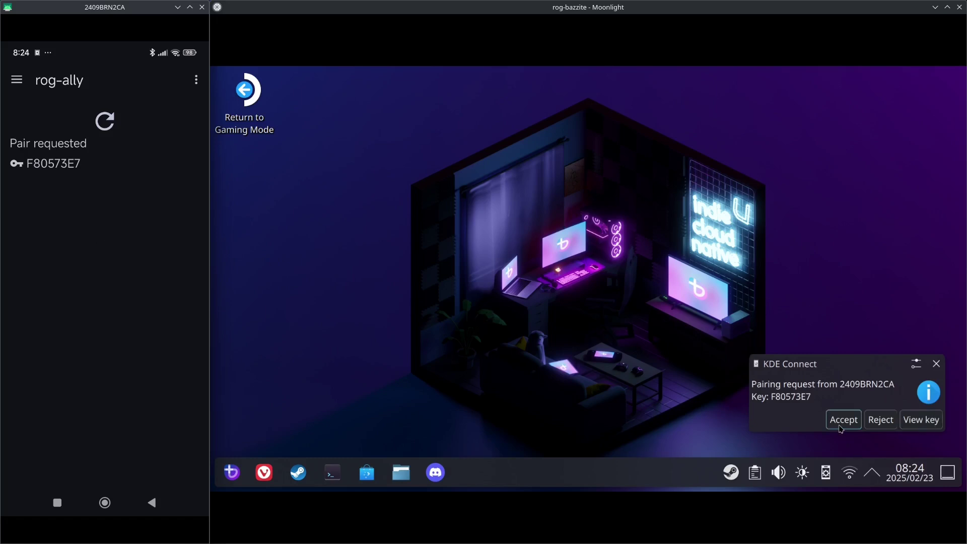
Accept the phone's pairing request in the desktop KDE Connect notification.
left_click(840, 420)
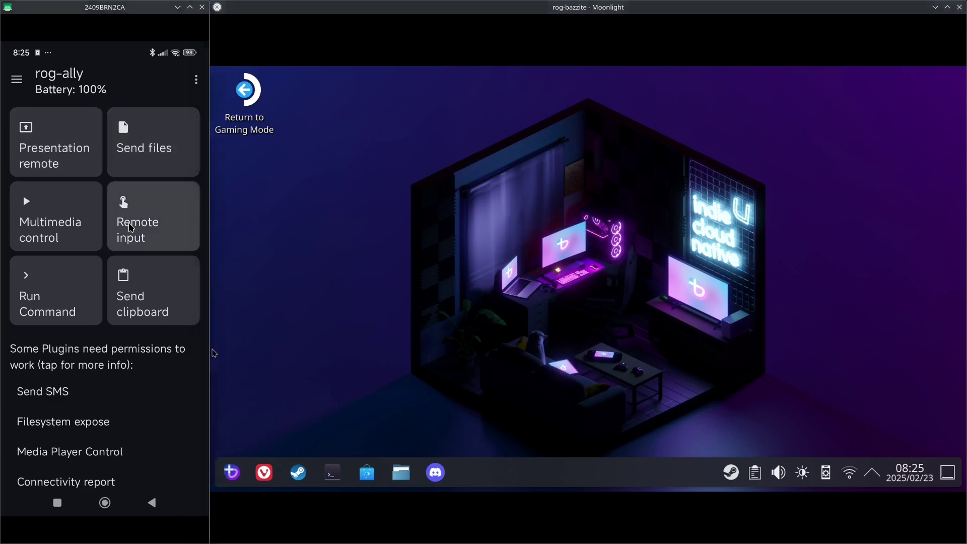
Open rog-ally's Remote input touchpad and swipe across it to move the cursor.
left_click(131, 227)
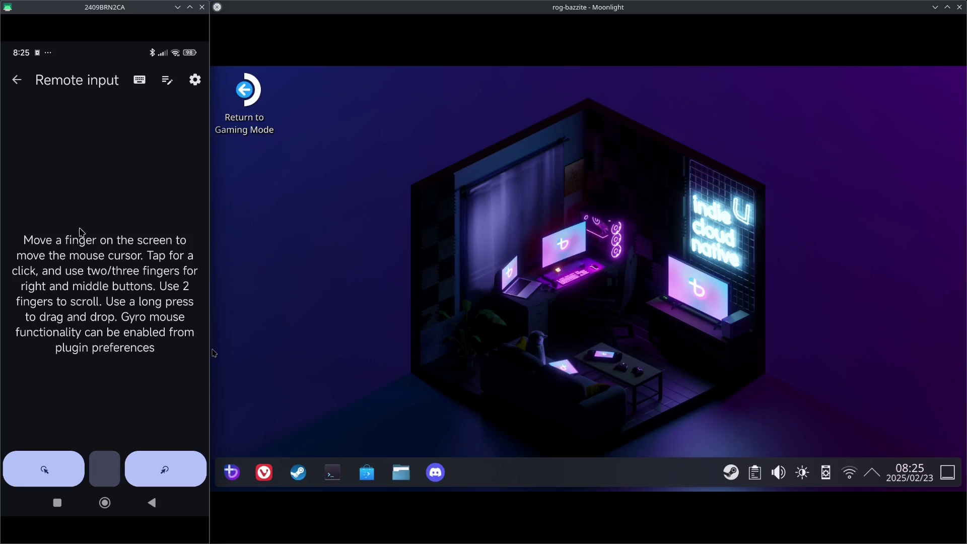
left_click_drag(88, 243, 118, 243)
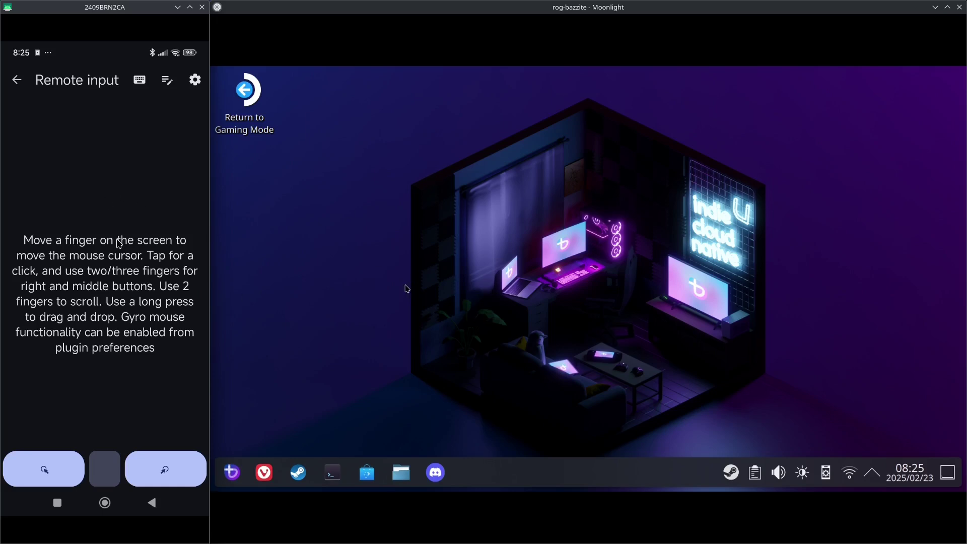